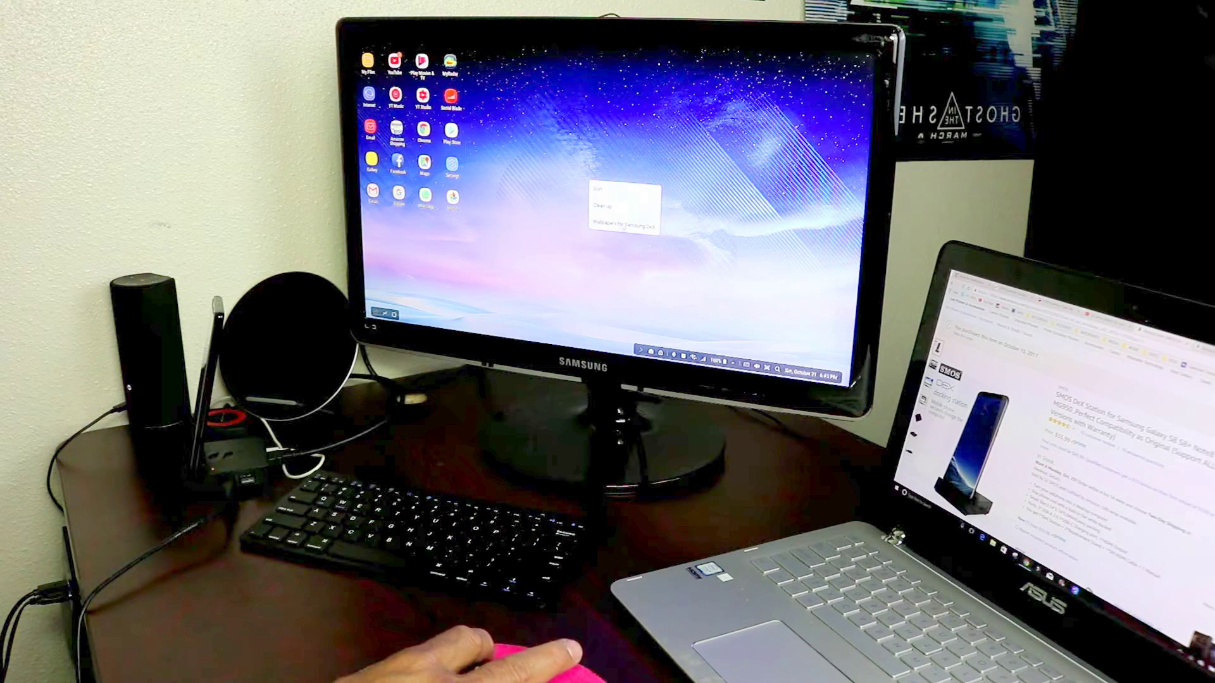
Open the DeX desktop's wallpaper options from an empty area of the desktop.
click(622, 225)
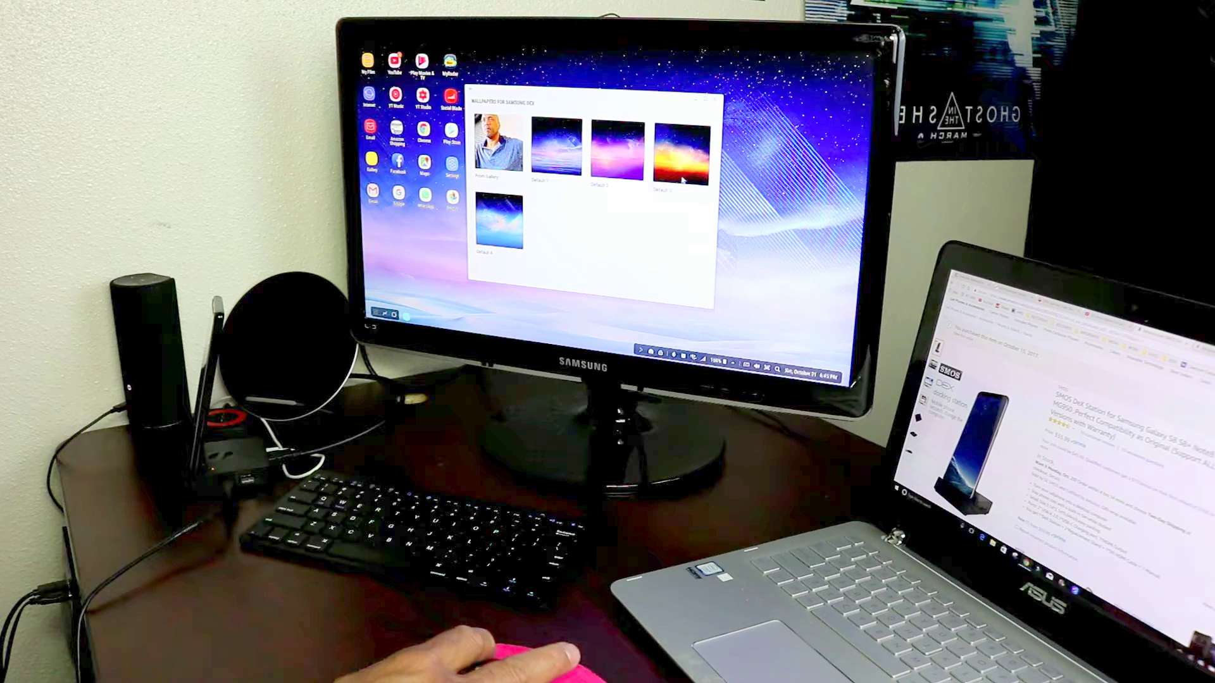
Apply the Default 3 sunset image as the DeX wallpaper and close the wallpaper chooser.
click(683, 179)
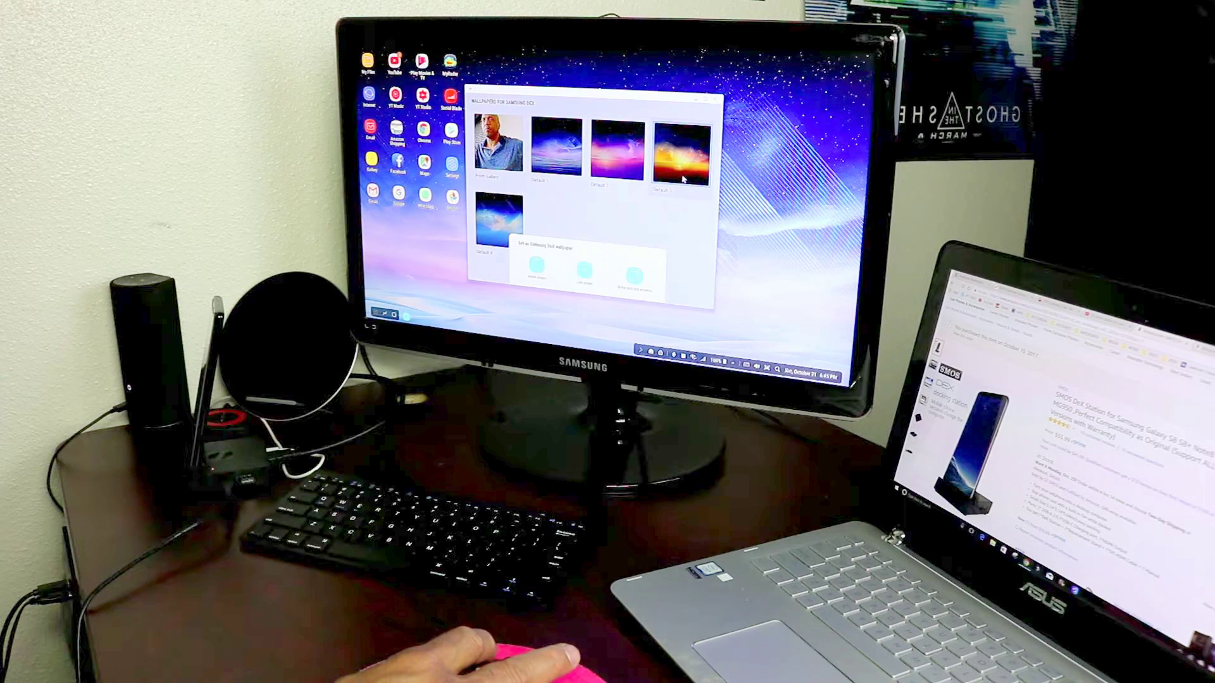
click(536, 270)
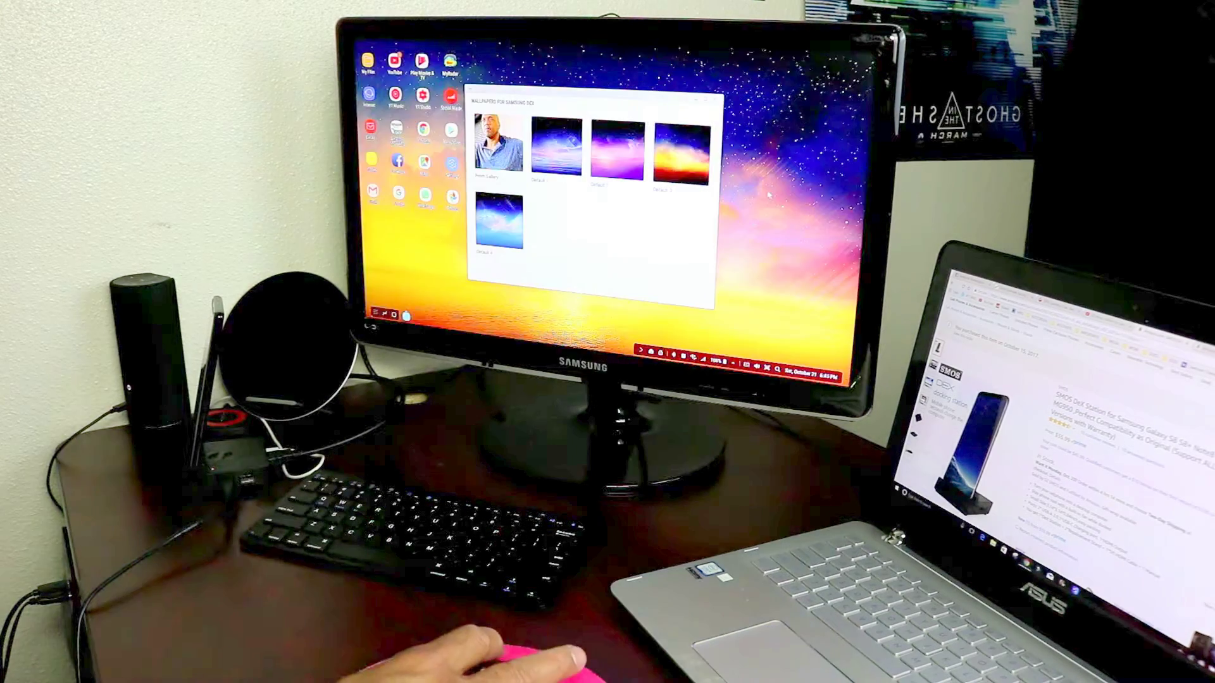
click(714, 101)
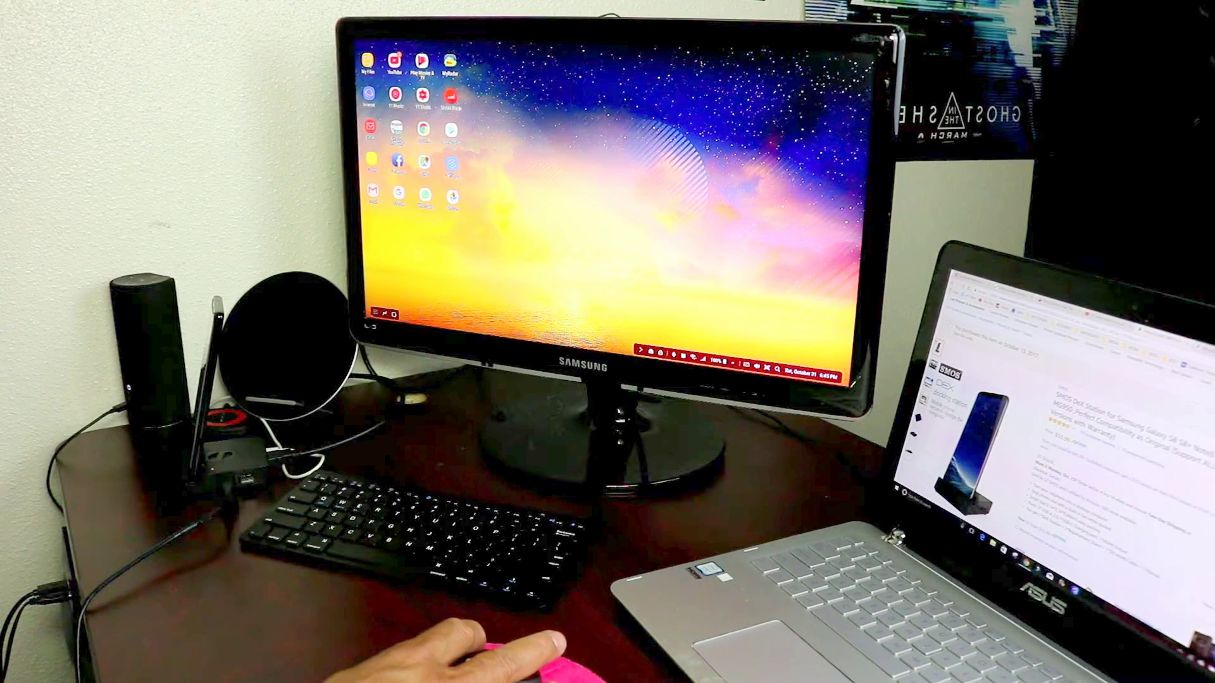
double_click(368, 63)
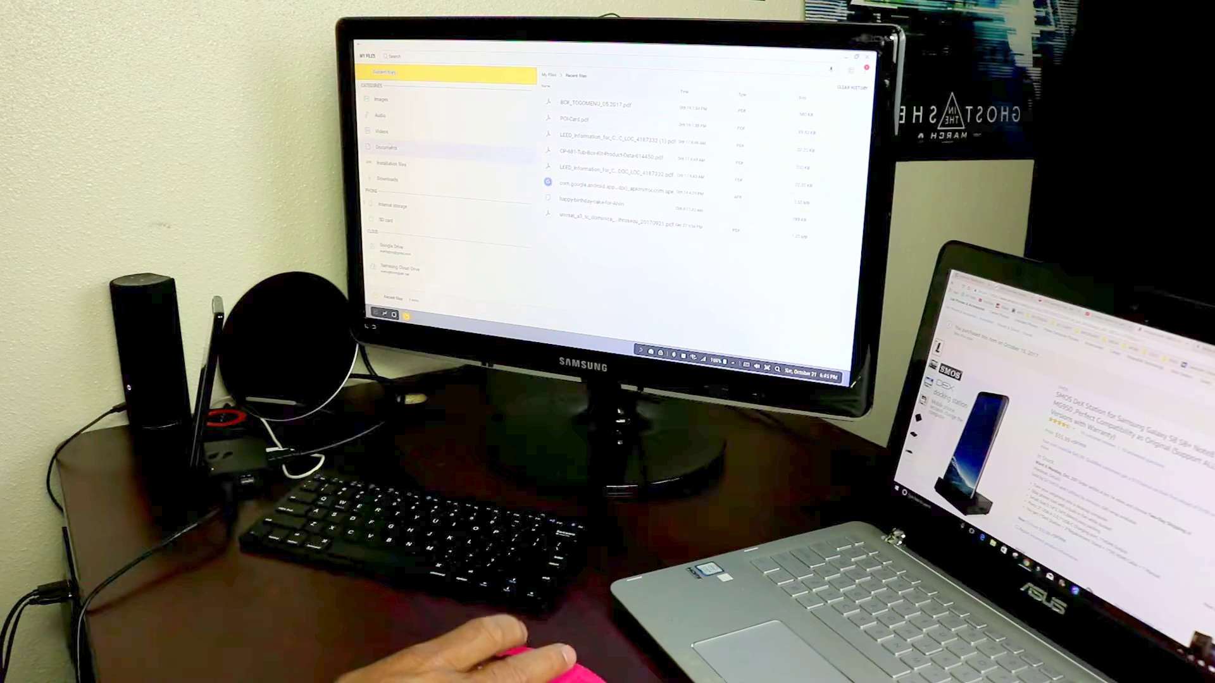
View the Videos, Audio and Images categories in My Files, then close it.
click(397, 137)
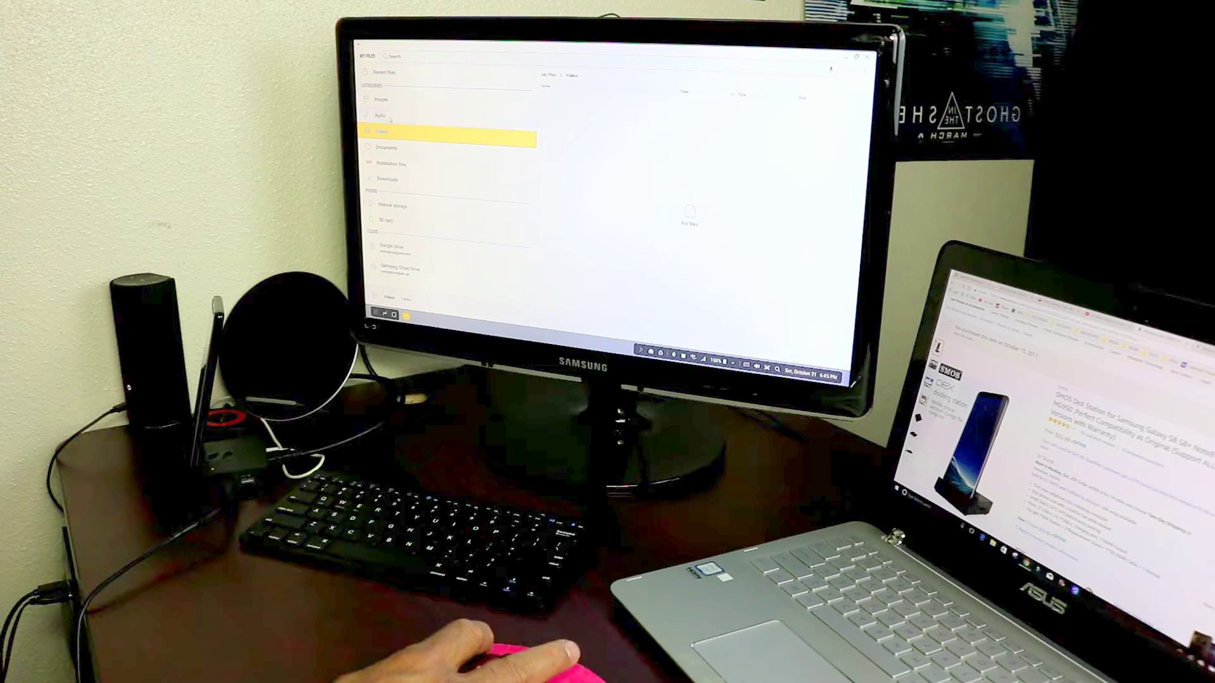
click(391, 115)
click(393, 100)
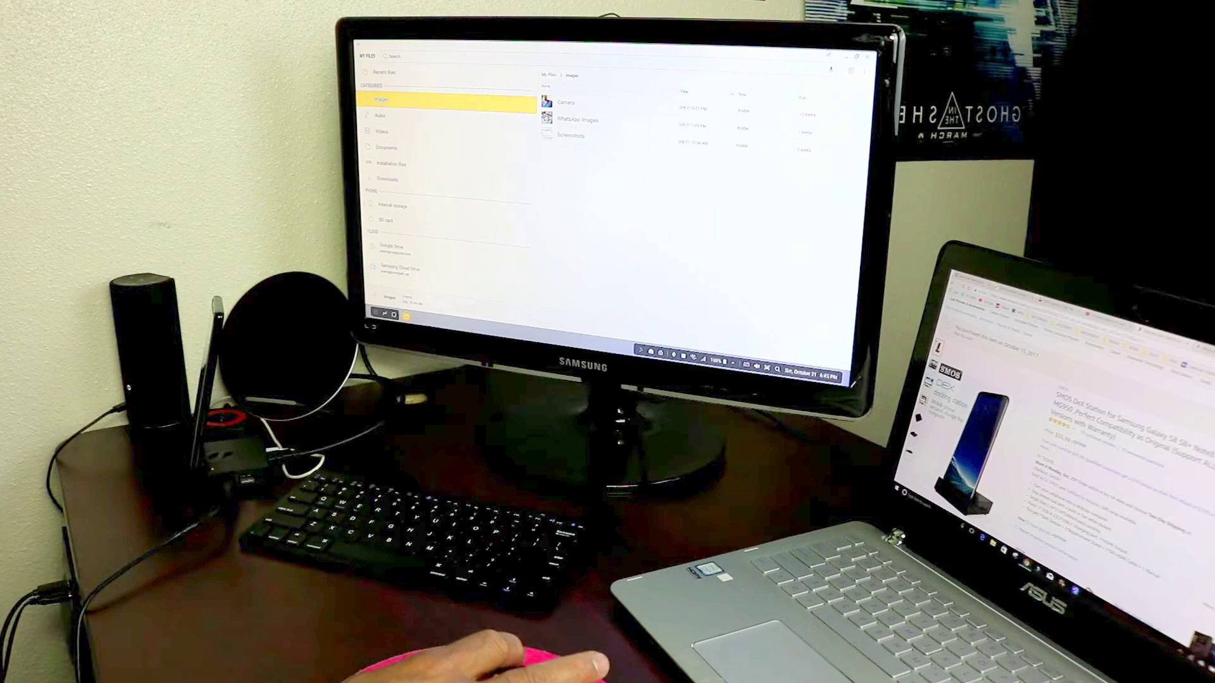
click(866, 55)
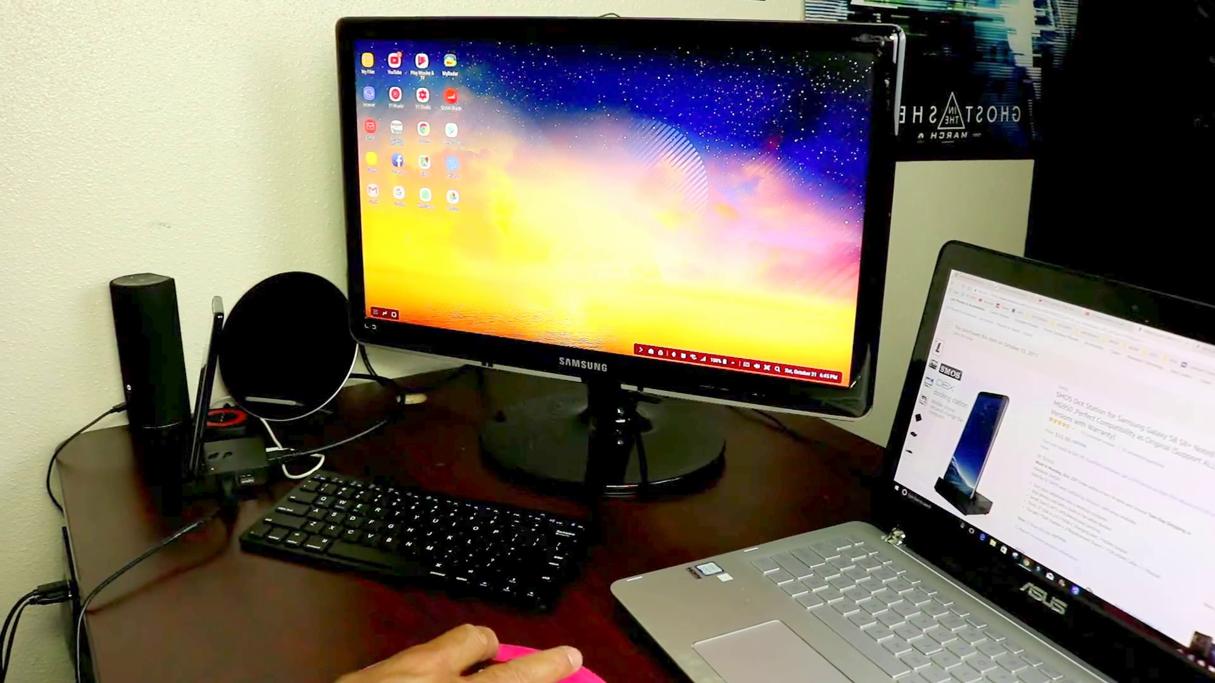
Open the photo gallery and close it again.
click(399, 161)
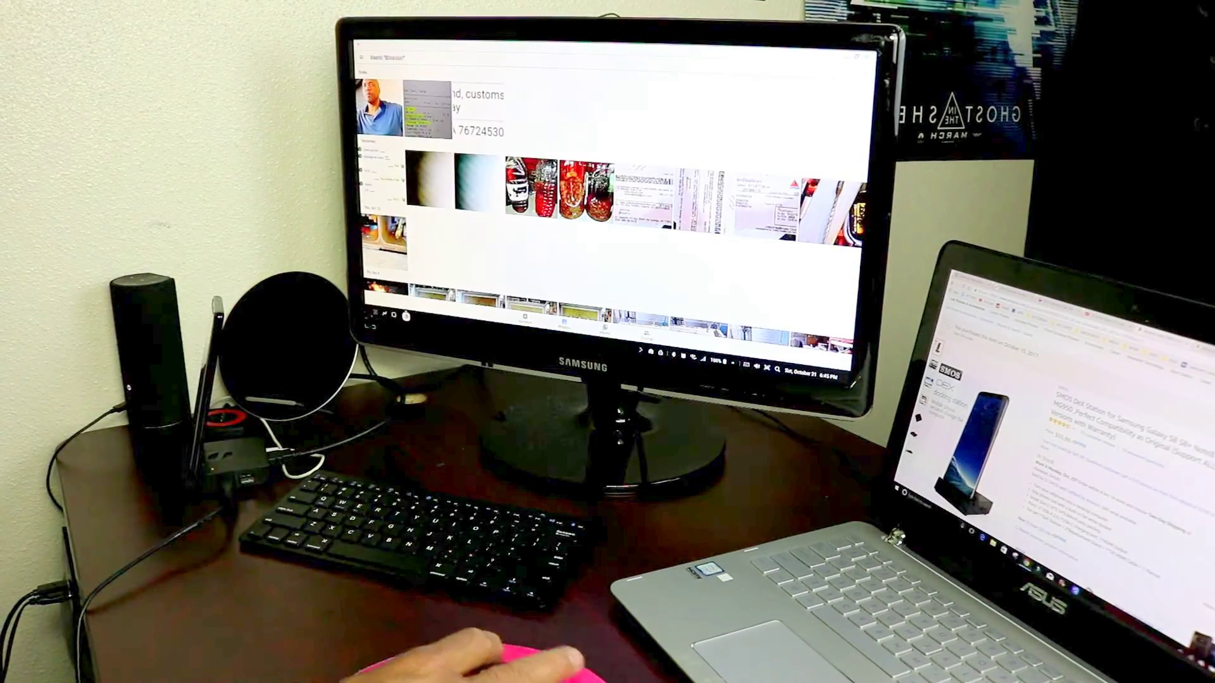
click(867, 57)
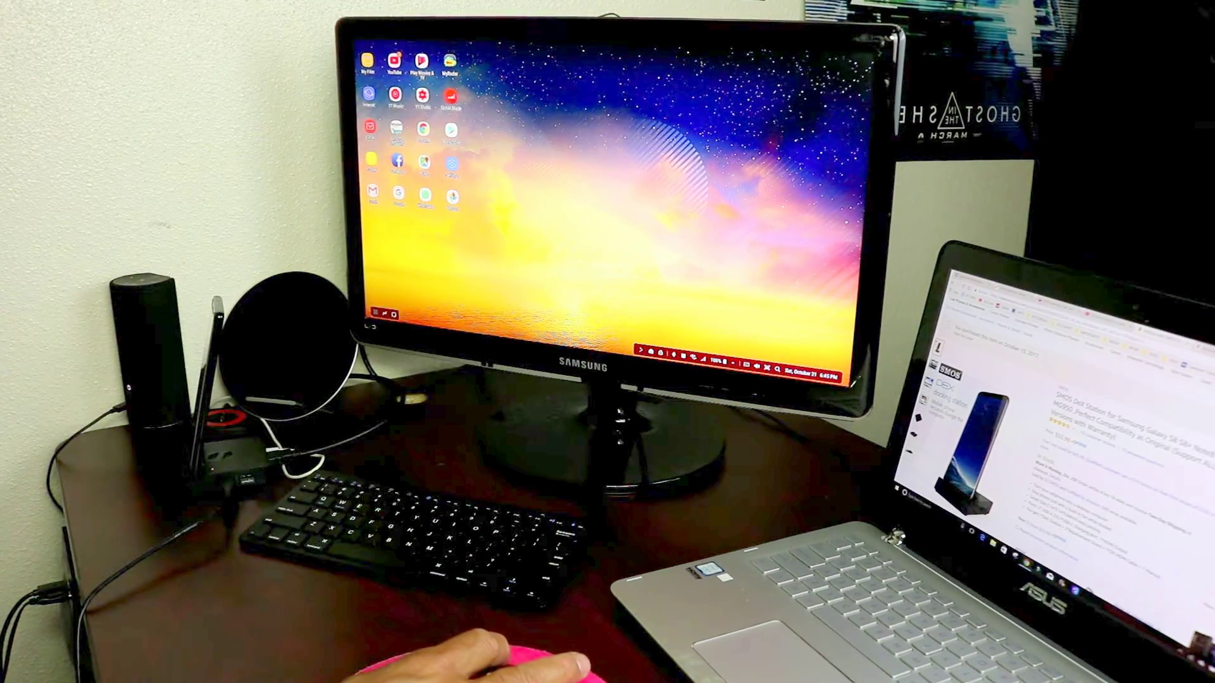
click(424, 161)
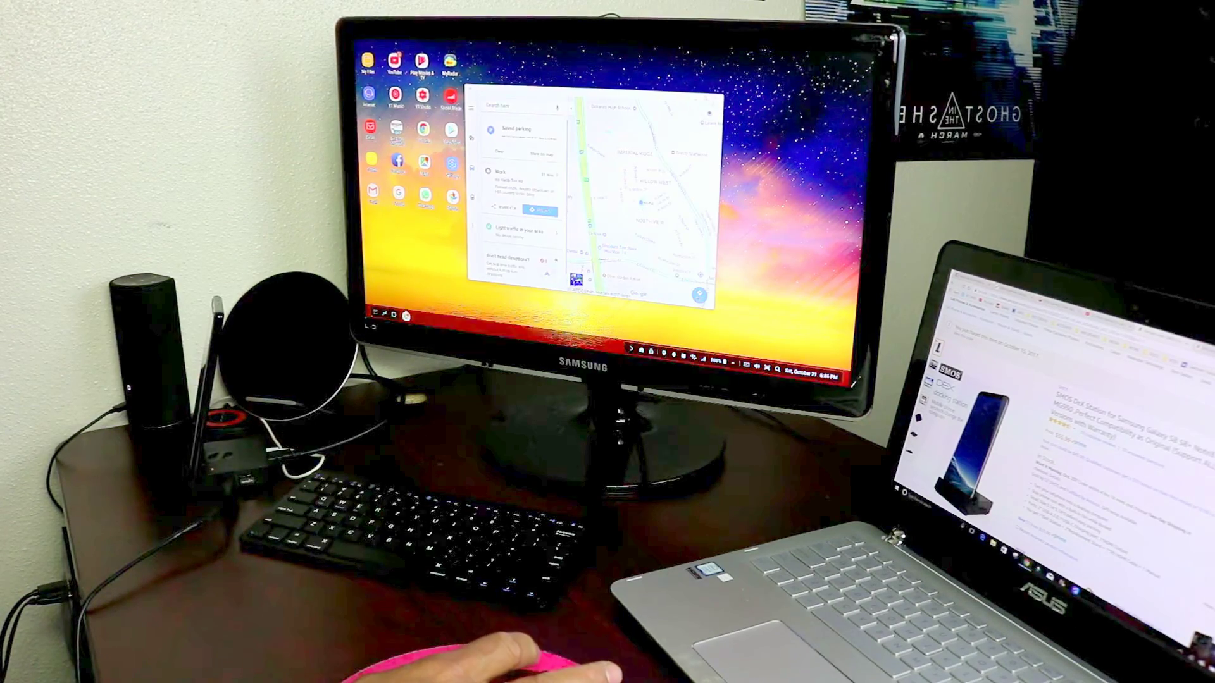
Maximize the Google Maps window, then close Google Maps.
click(706, 102)
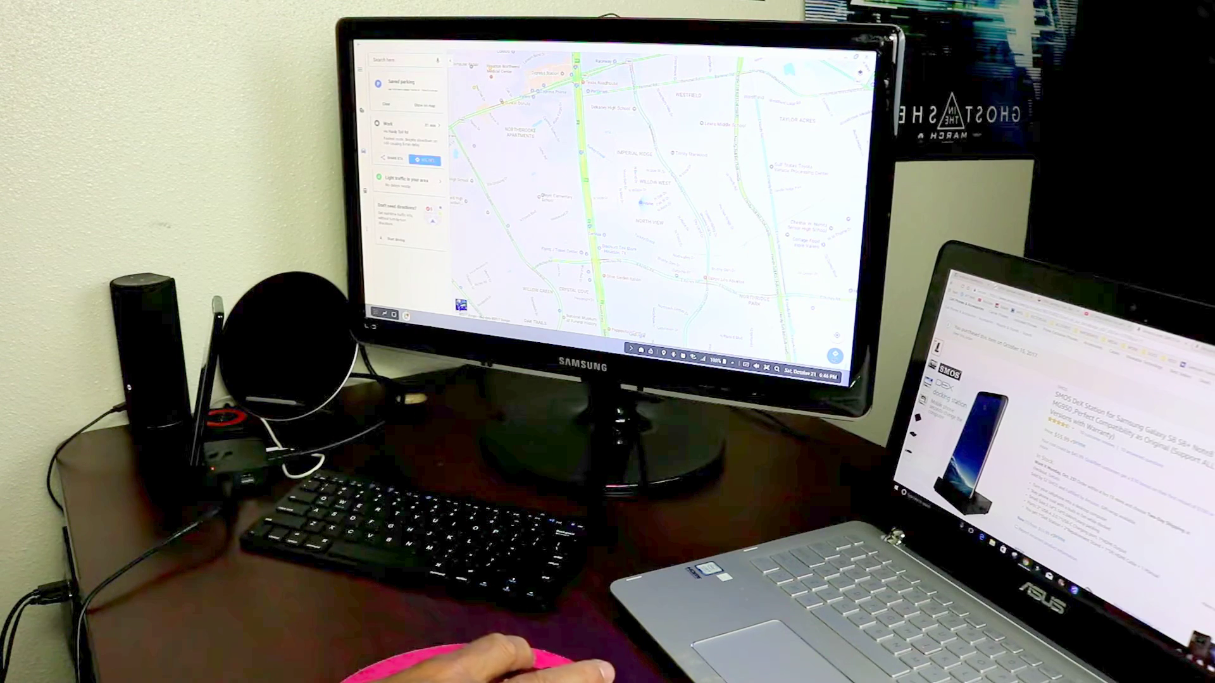
click(859, 59)
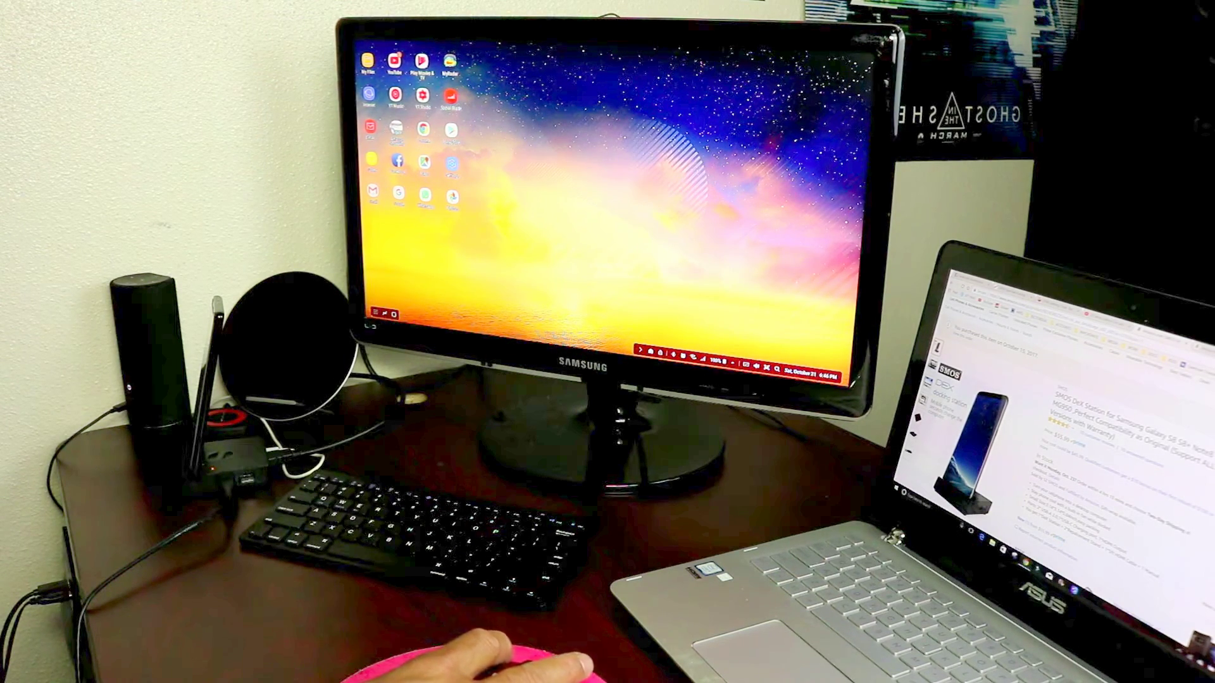
double_click(396, 131)
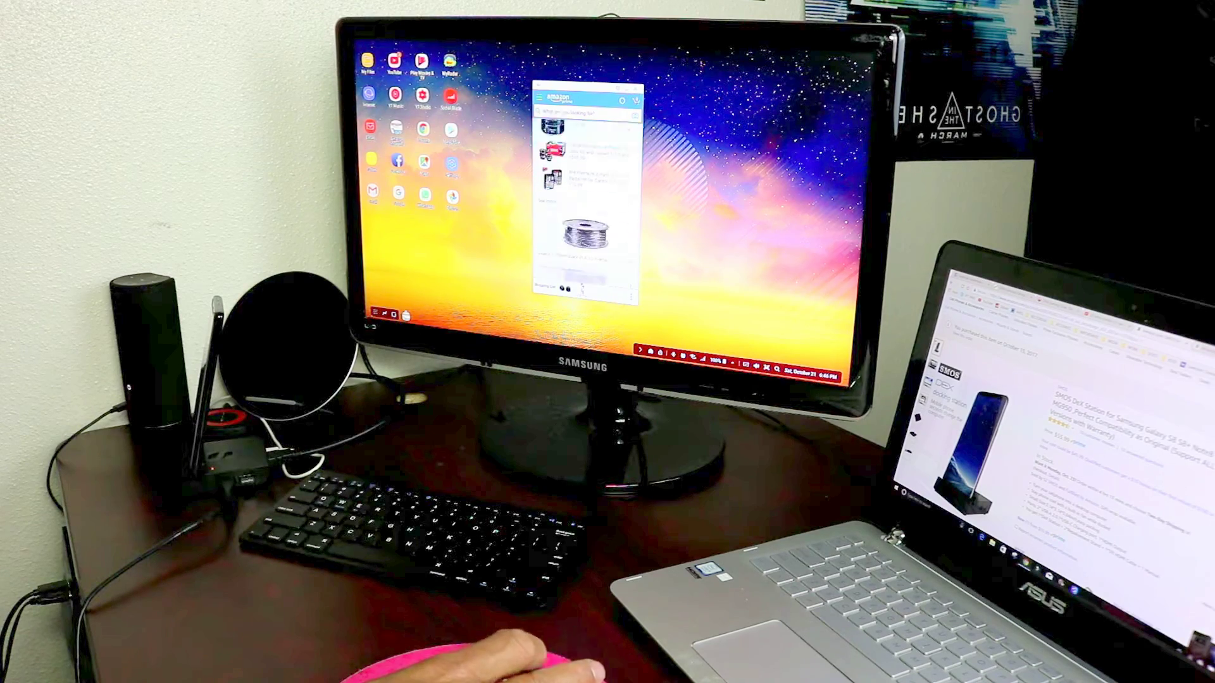
scroll(587, 190, down, 8)
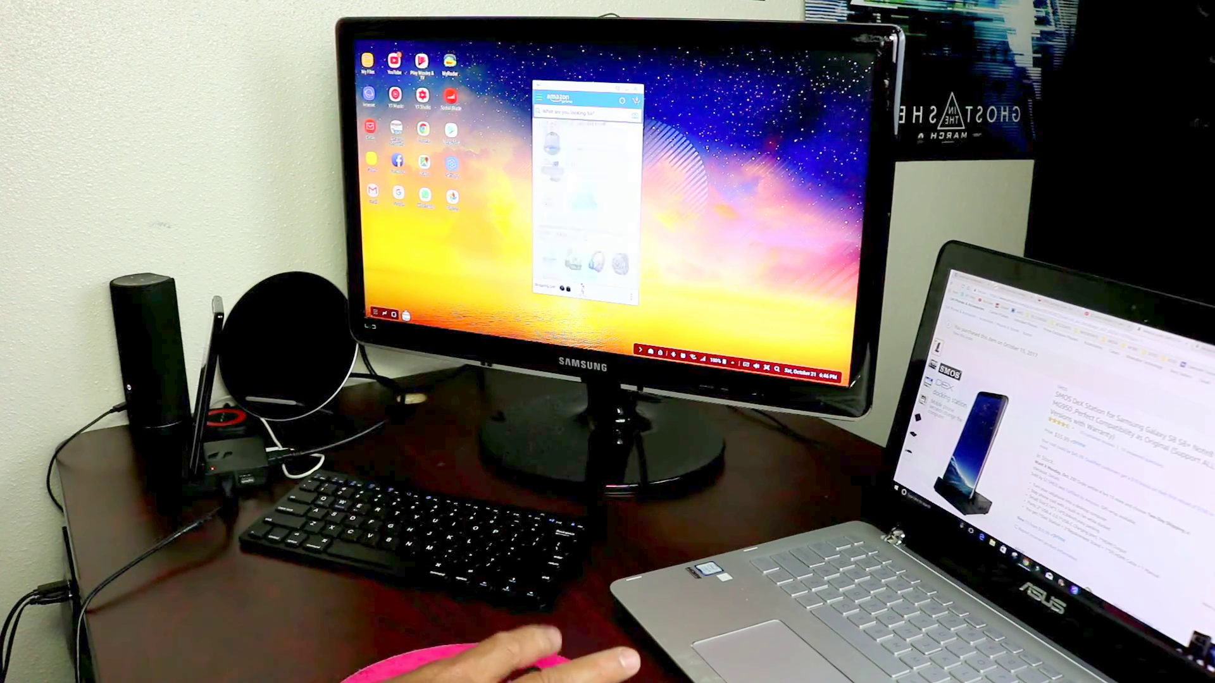
scroll(587, 190, up, 8)
scroll(587, 190, up, 8)
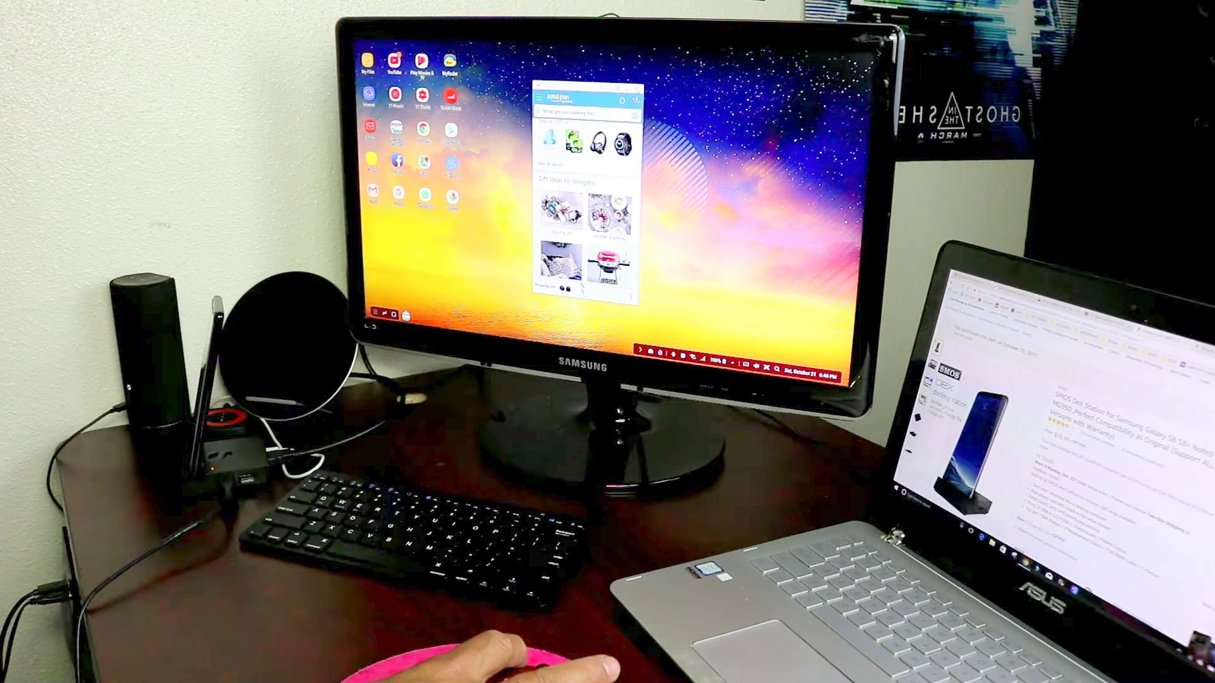
Close the Amazon app after scrolling through its home page.
click(637, 91)
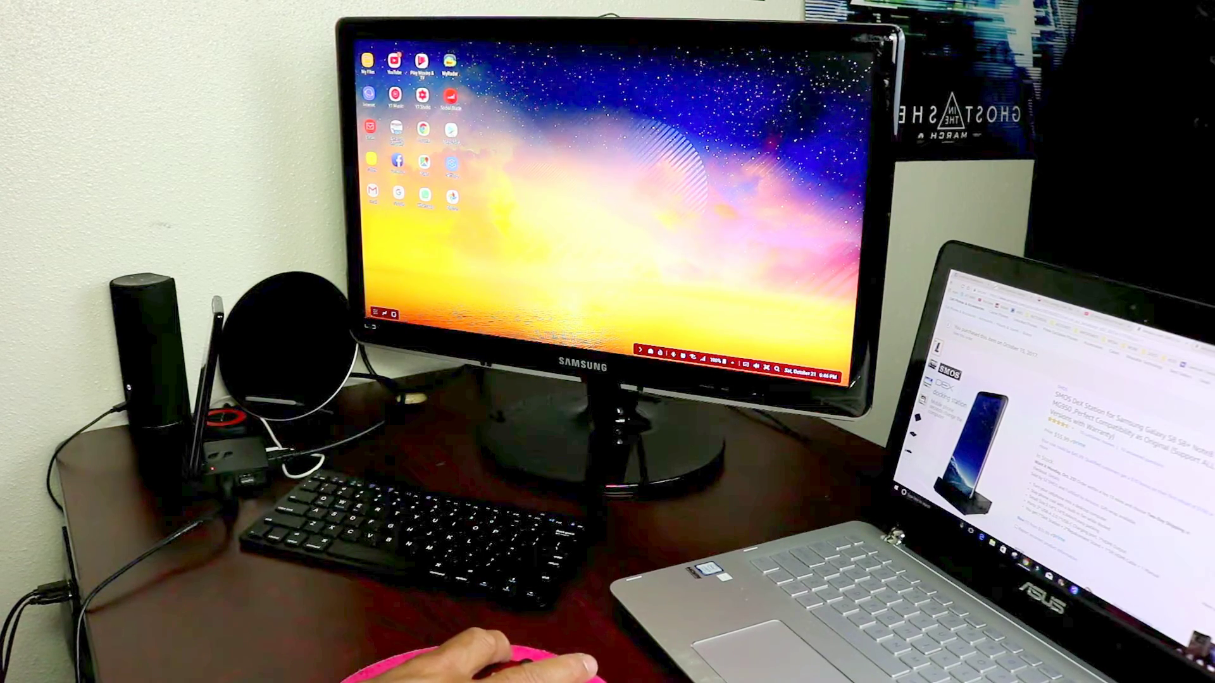
Launch and maximize the Play Store, then switch to the YouTube app.
double_click(418, 65)
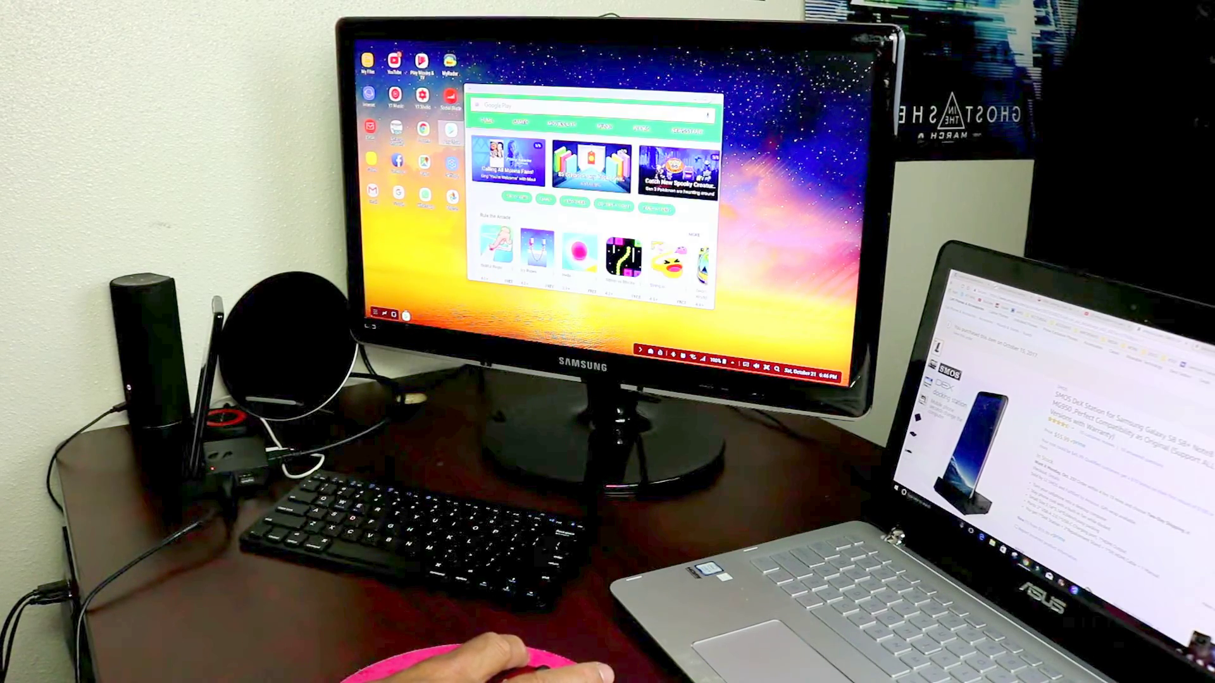
click(707, 99)
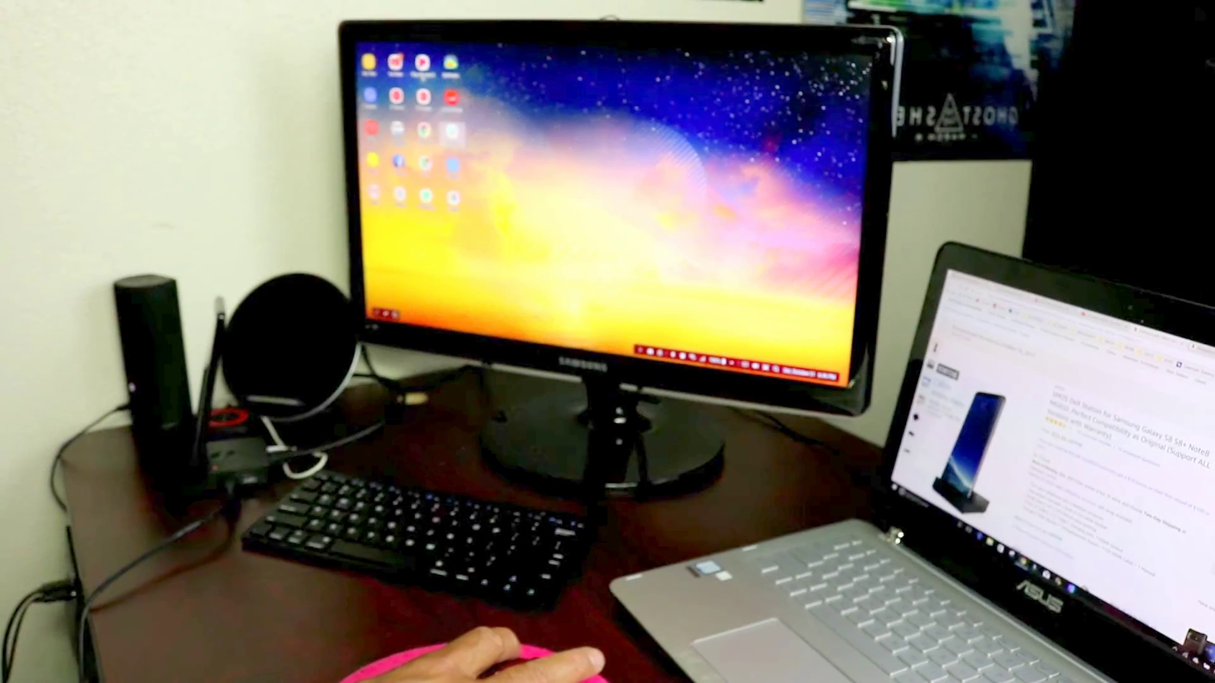
click(397, 64)
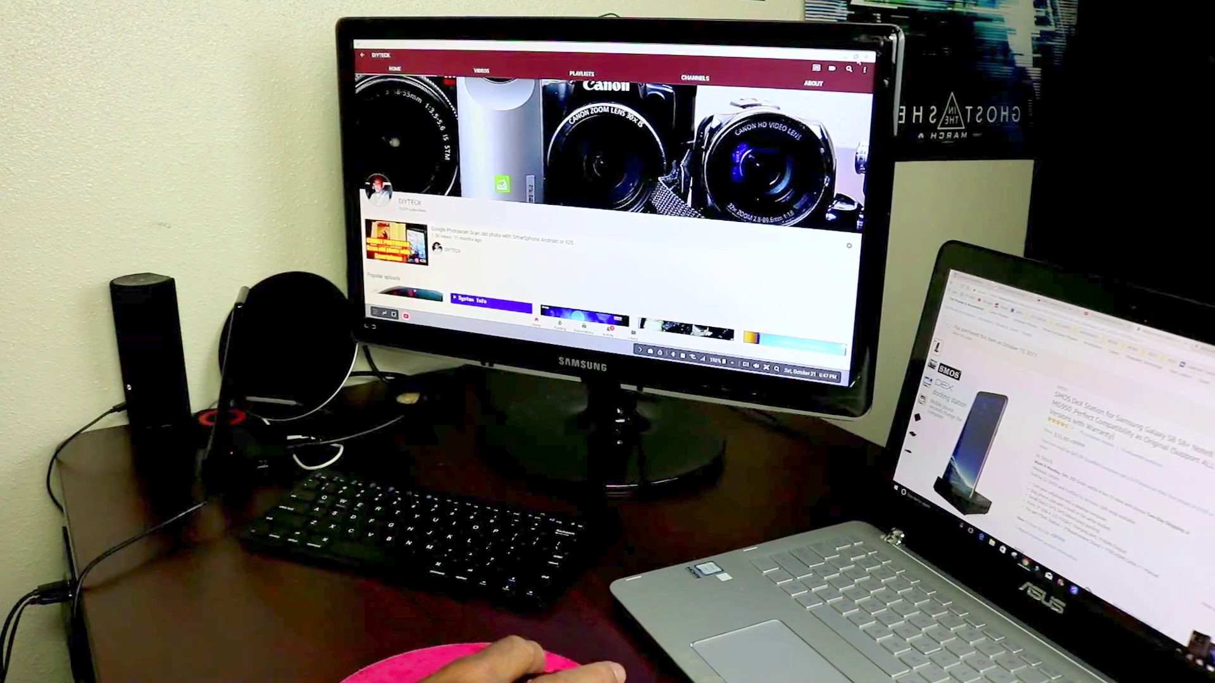
click(854, 57)
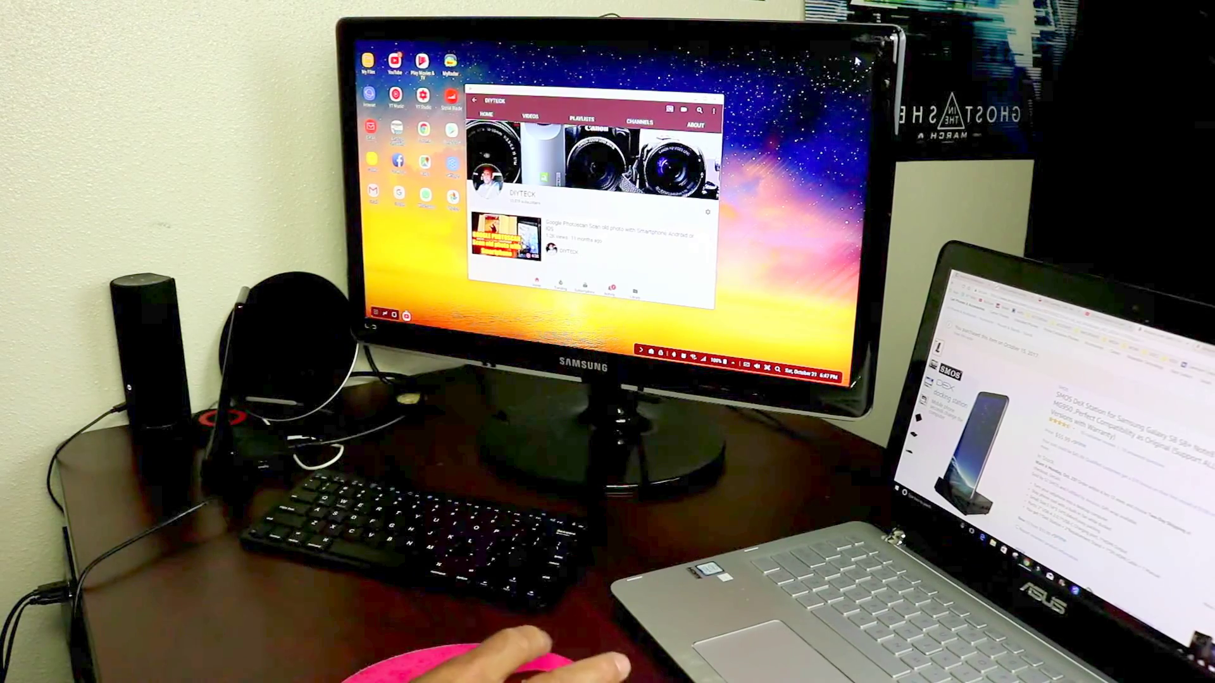
Close the YouTube window, returning to the wallpaper desktop.
click(718, 99)
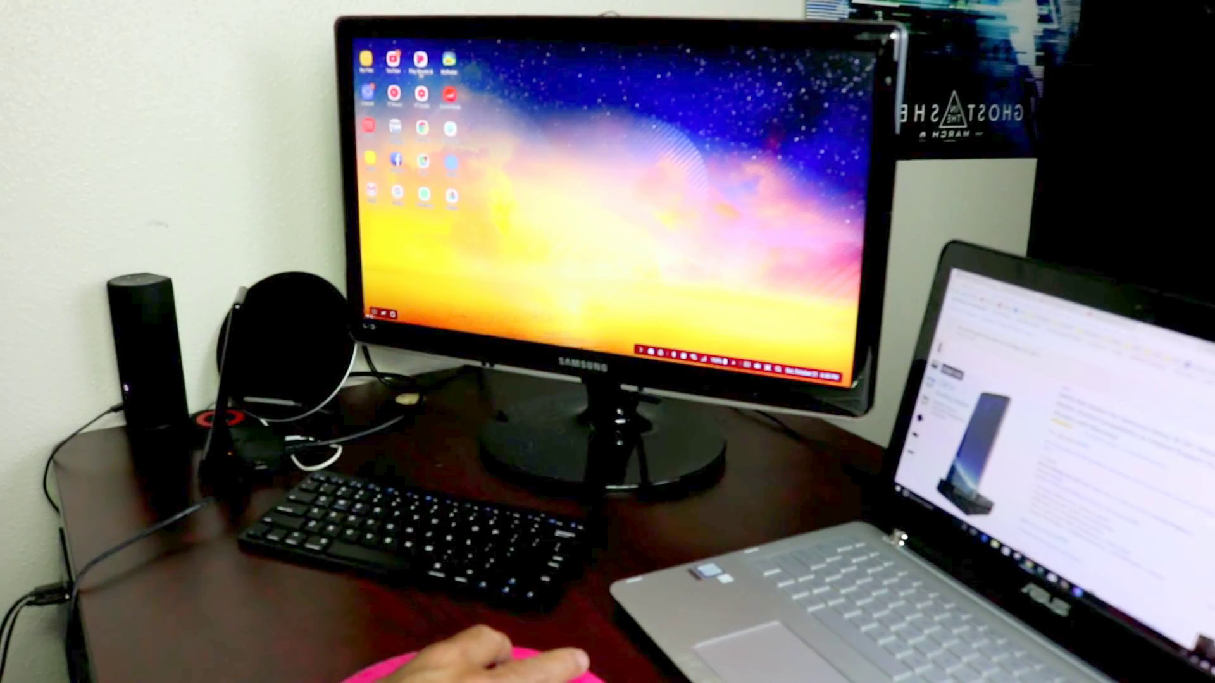
Open the Apps for Samsung DeX collection from the all-apps list.
click(376, 311)
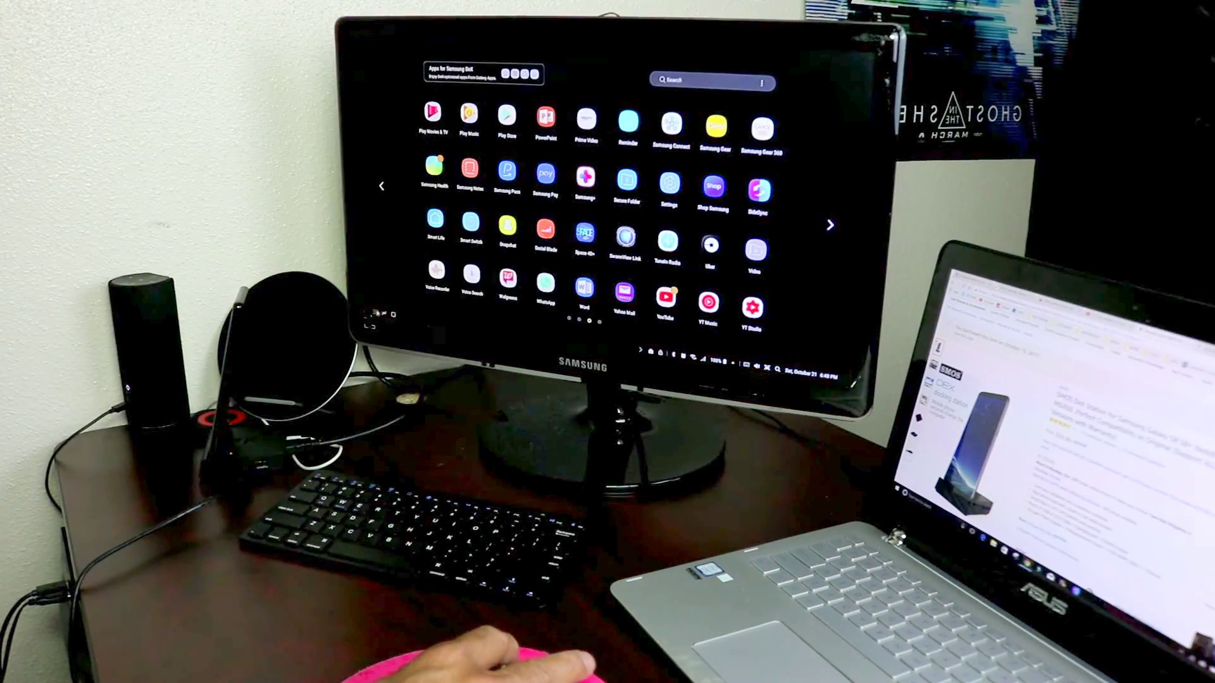
scroll(676, 203, down, 1)
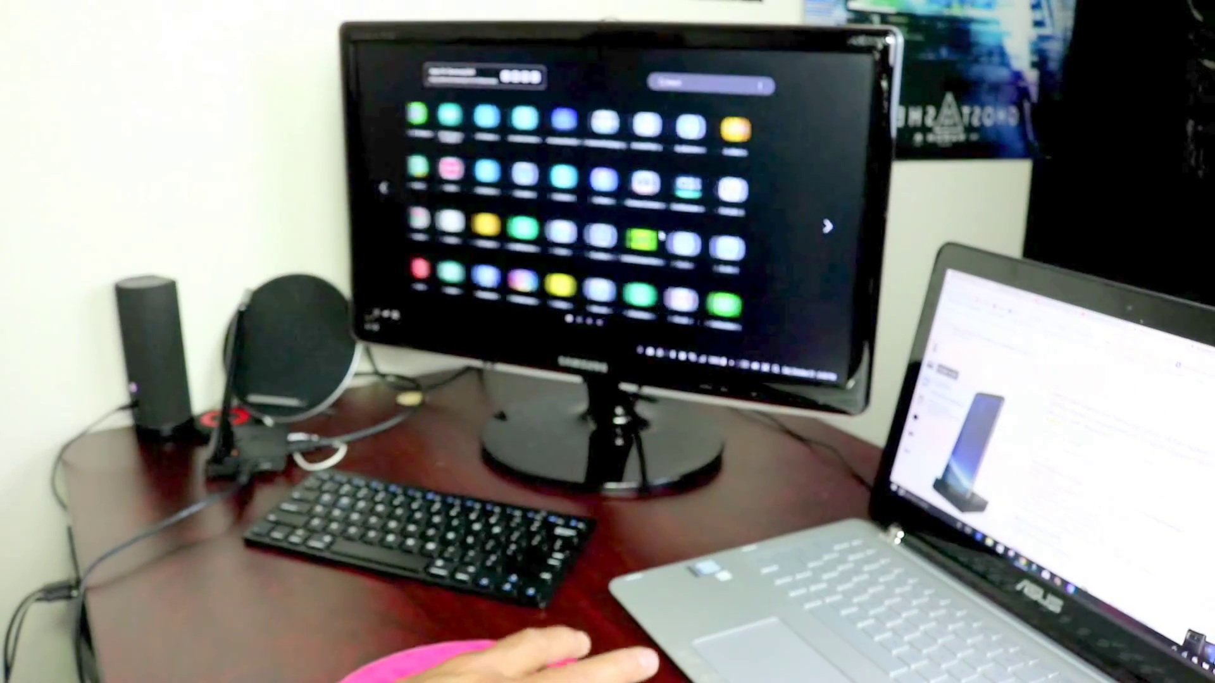
scroll(674, 270, down, 1)
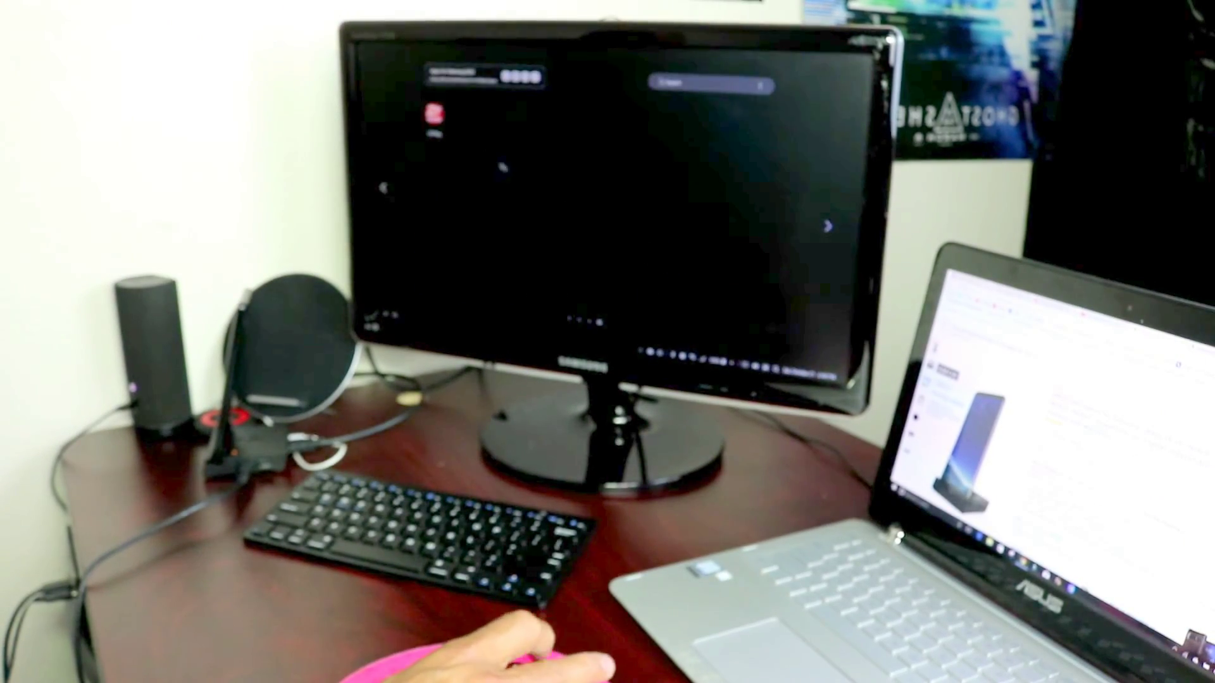
scroll(501, 168, up, 1)
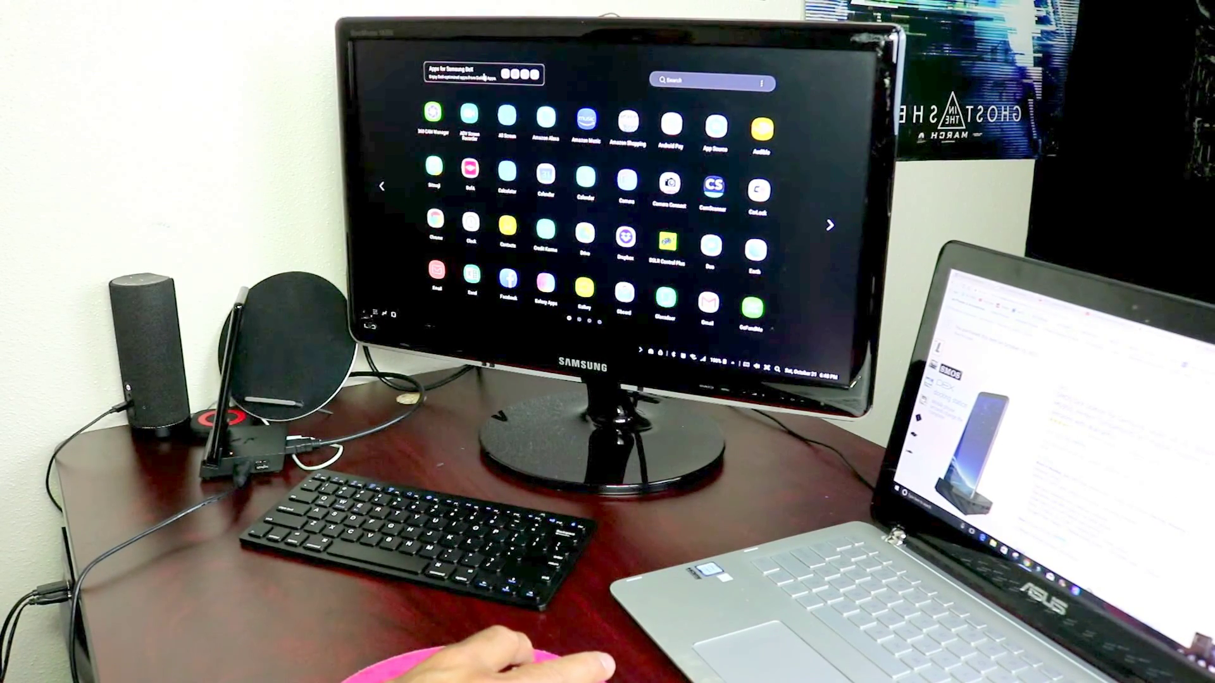
click(487, 74)
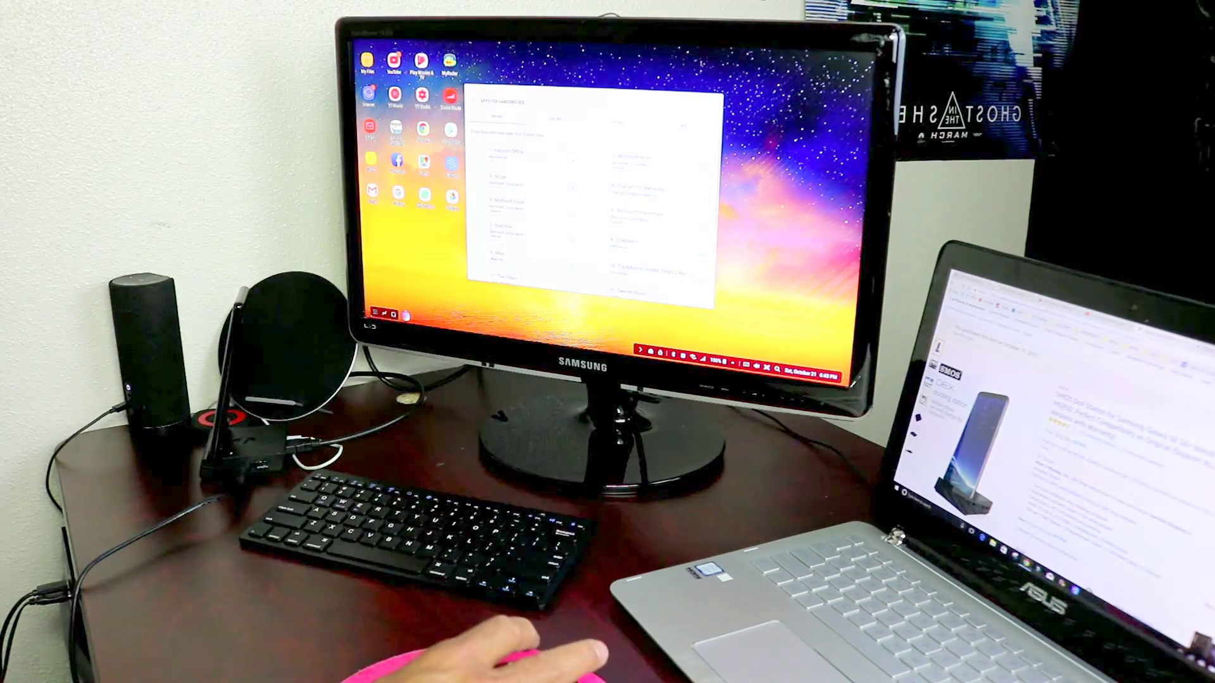
Maximize the Apps for Samsung DeX list, browse it, then close the window.
click(707, 98)
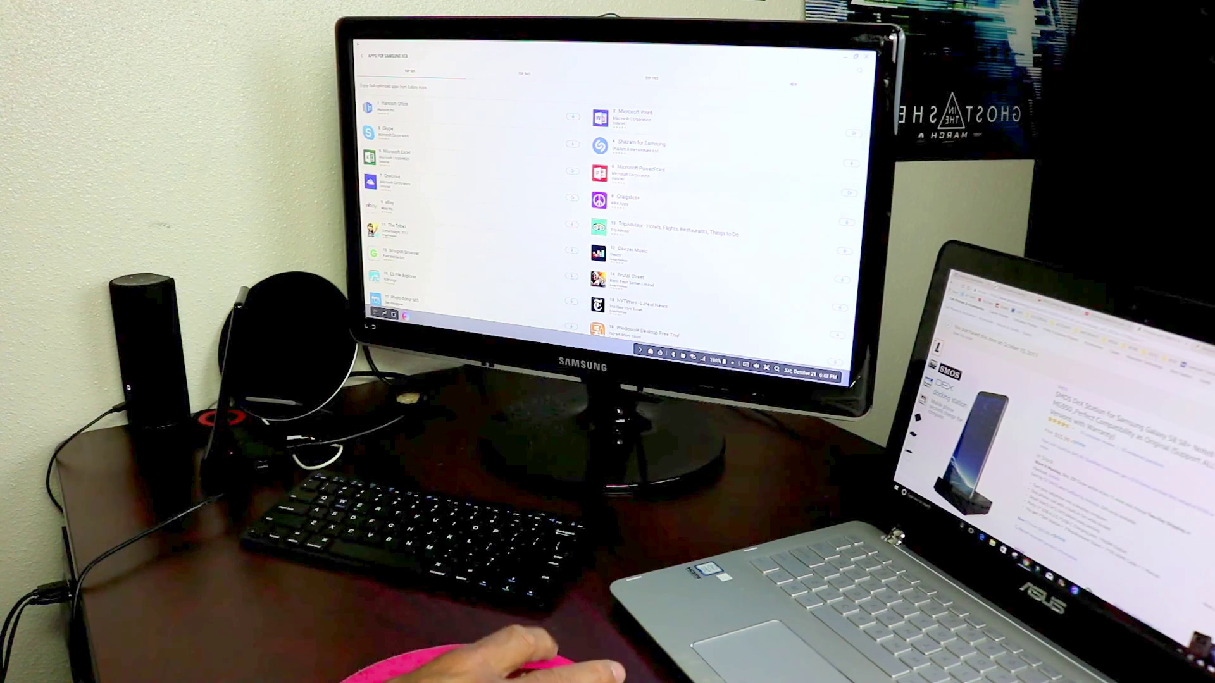
scroll(608, 209, down, 2)
scroll(608, 209, down, 2)
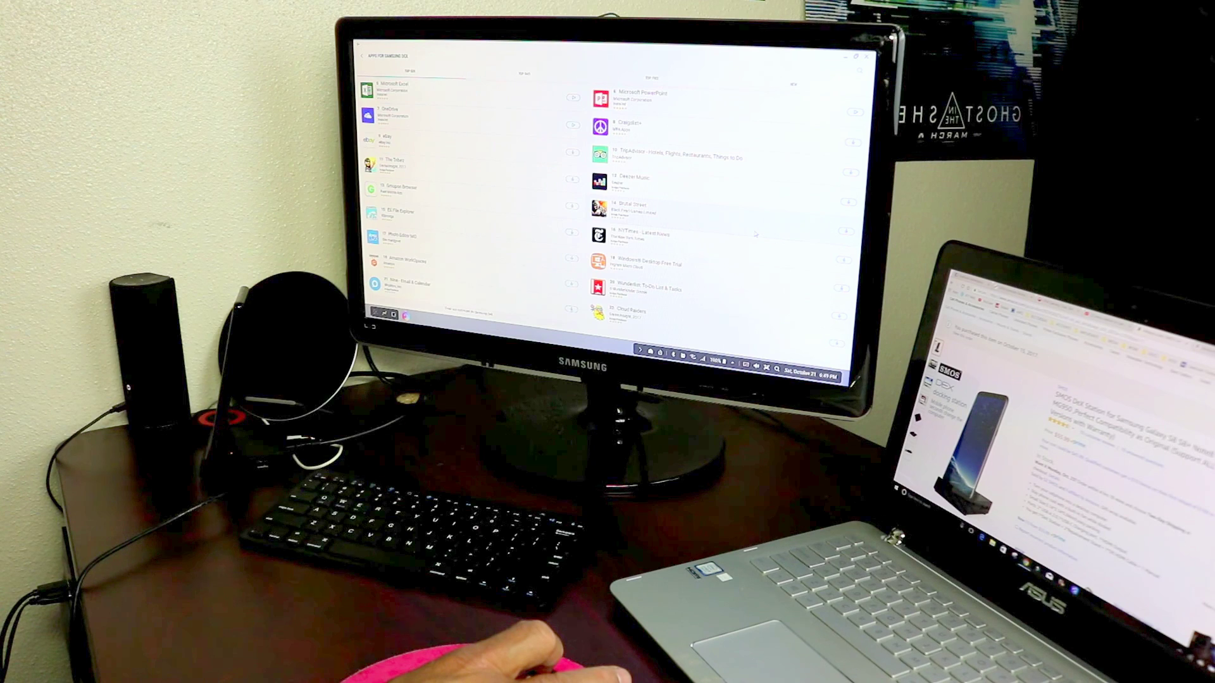
scroll(756, 234, up, 3)
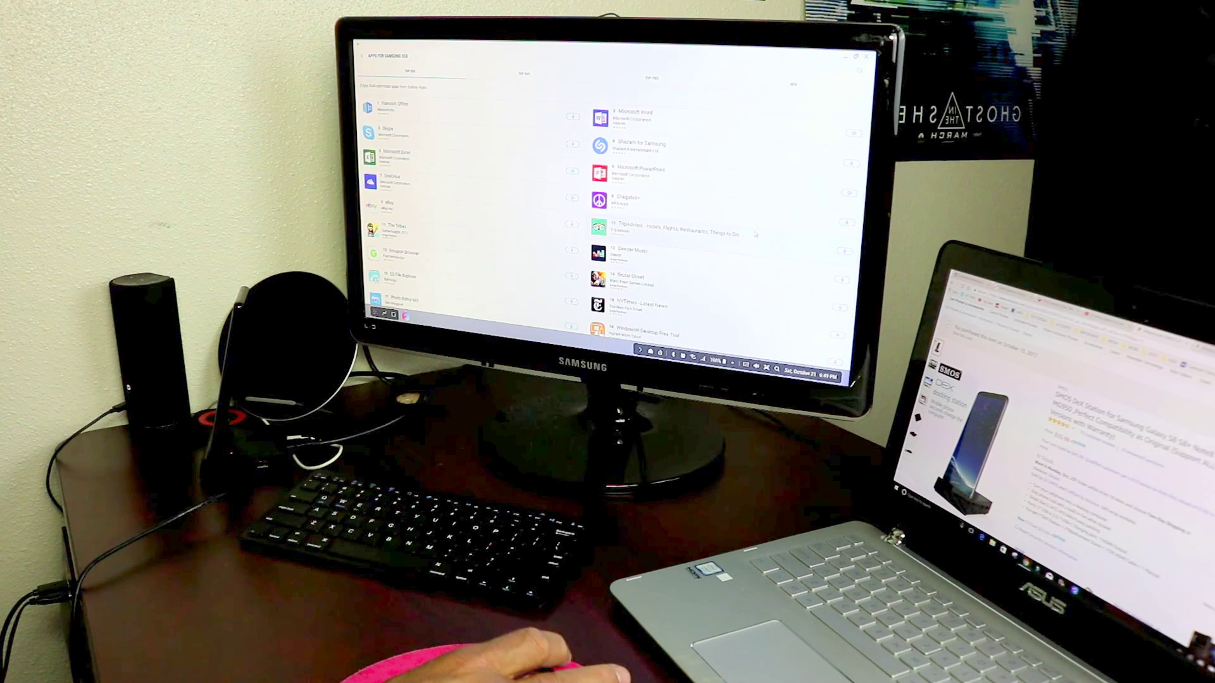
scroll(755, 234, down, 1)
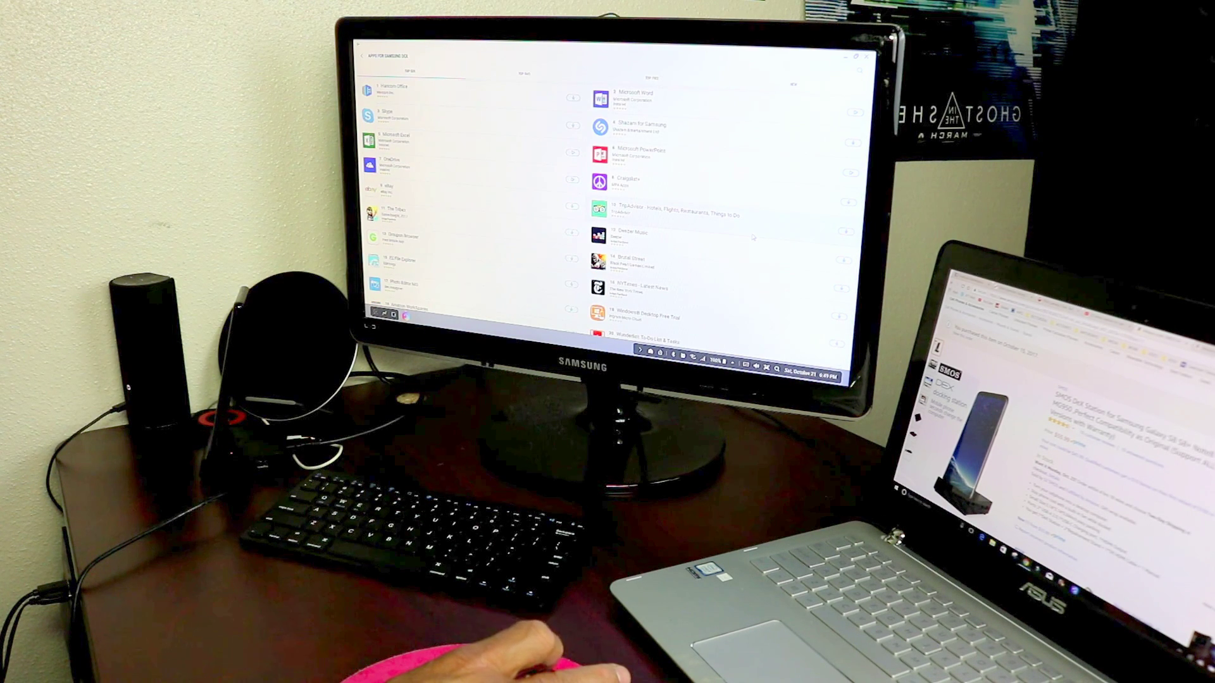
scroll(754, 237, up, 1)
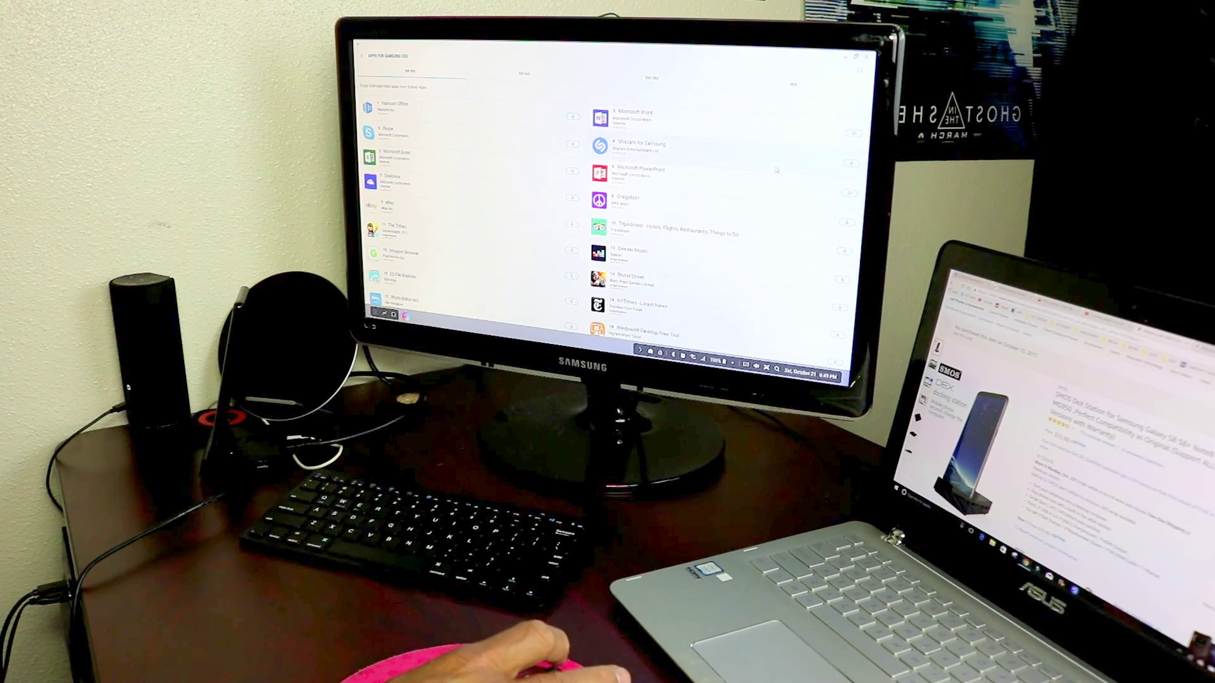
scroll(785, 196, down, 3)
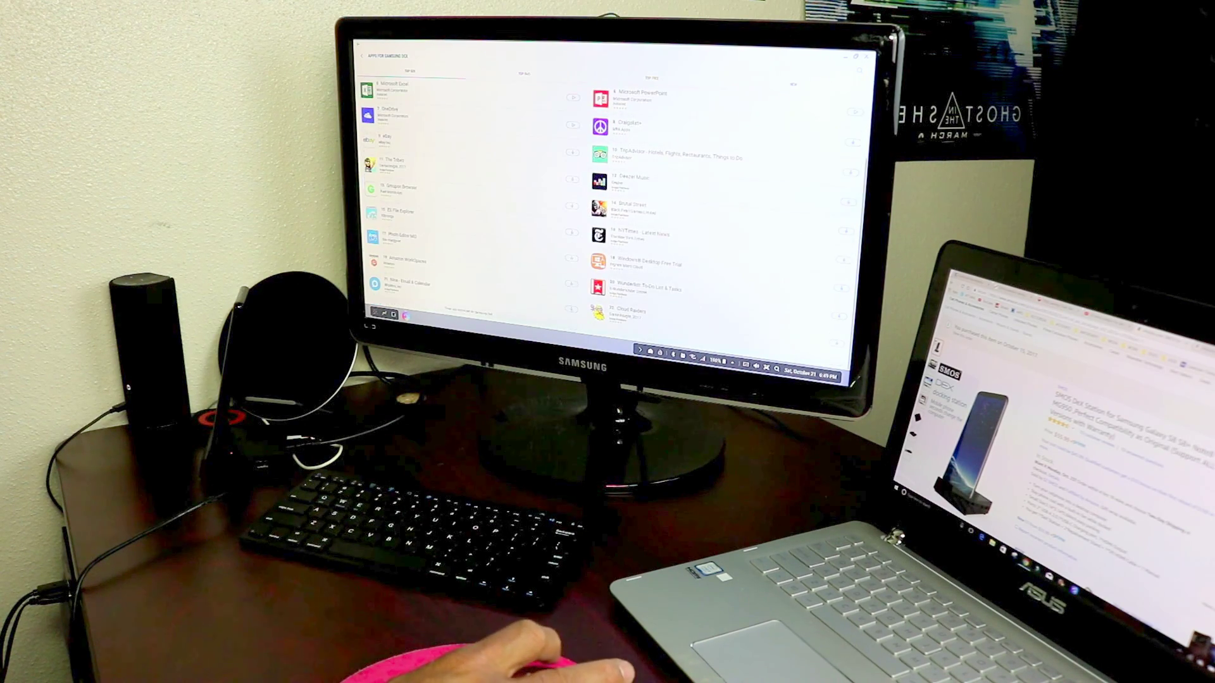
click(868, 57)
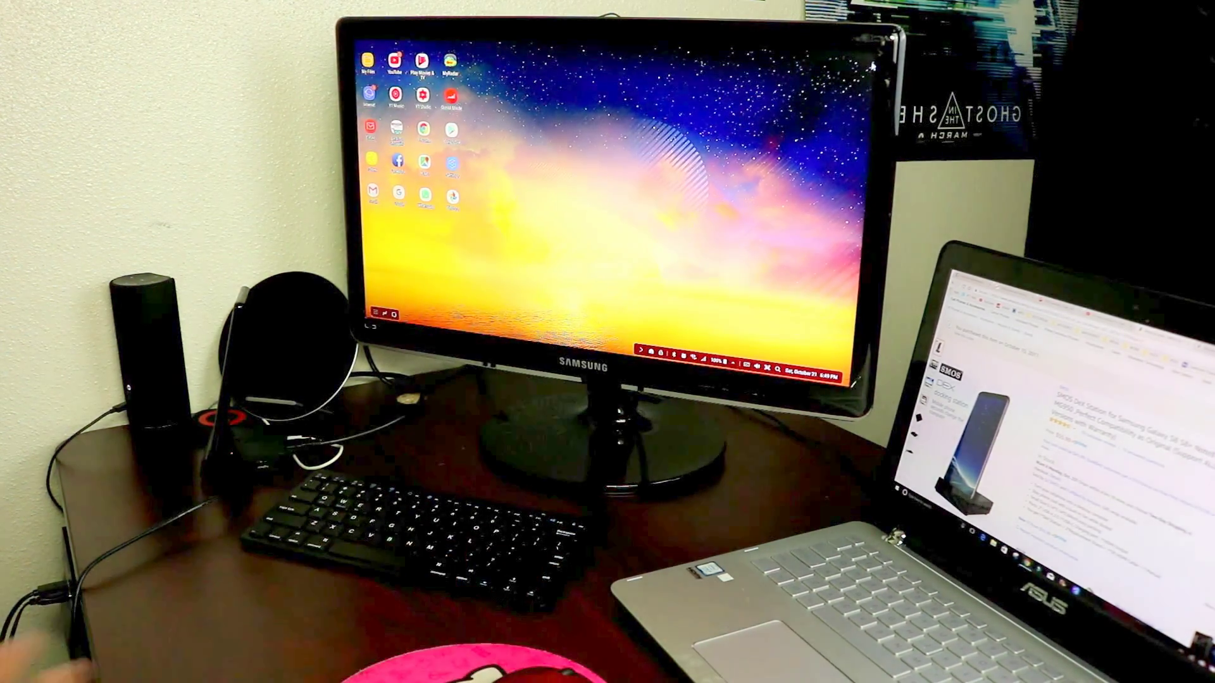